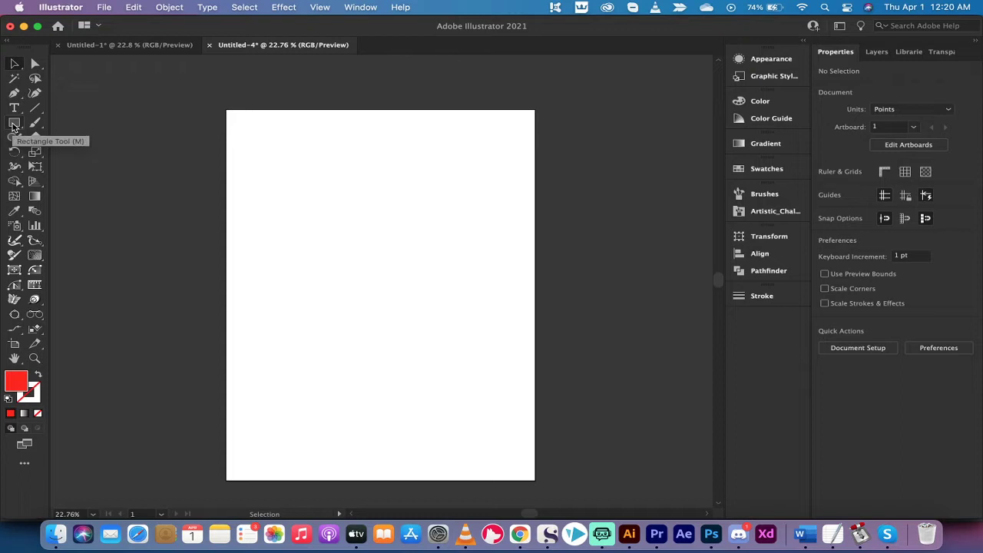
- Draw a wide red rectangle across the middle of the artboard with the Rectangle Tool
left_click_drag(13, 125, 54, 125)
left_click_drag(252, 246, 514, 373)
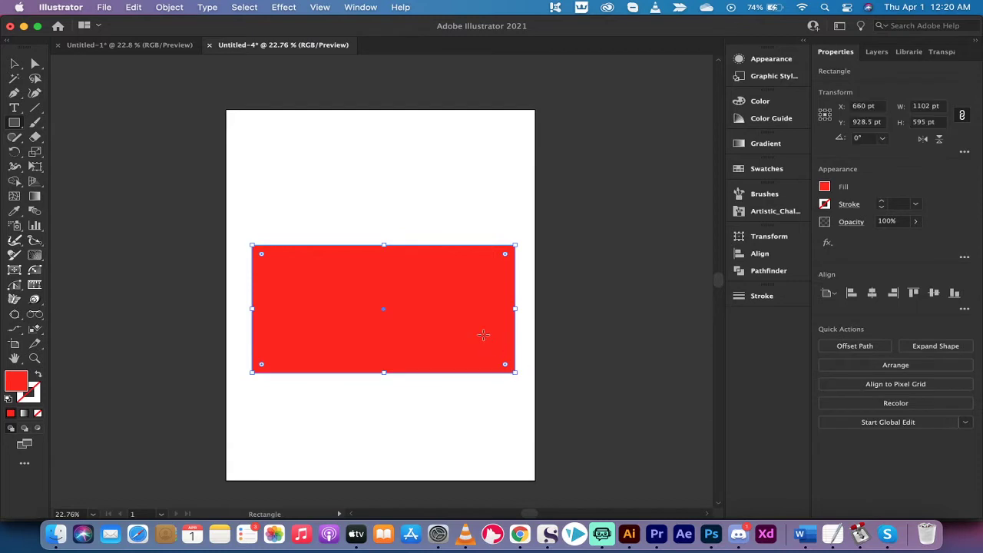
left_click(824, 188)
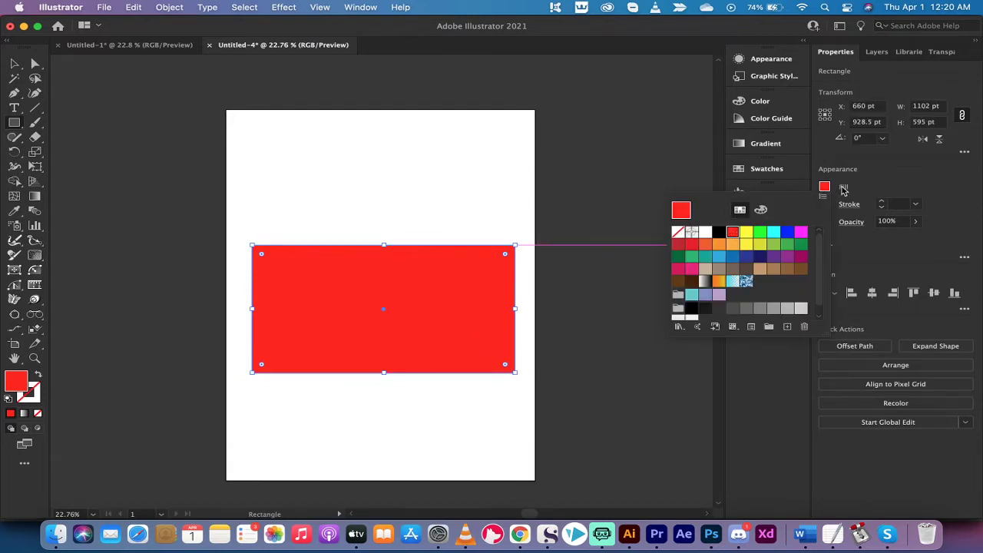
key("Escape")
- Nudge the rectangle slightly left with the Selection tool, then deselect it
key("v")
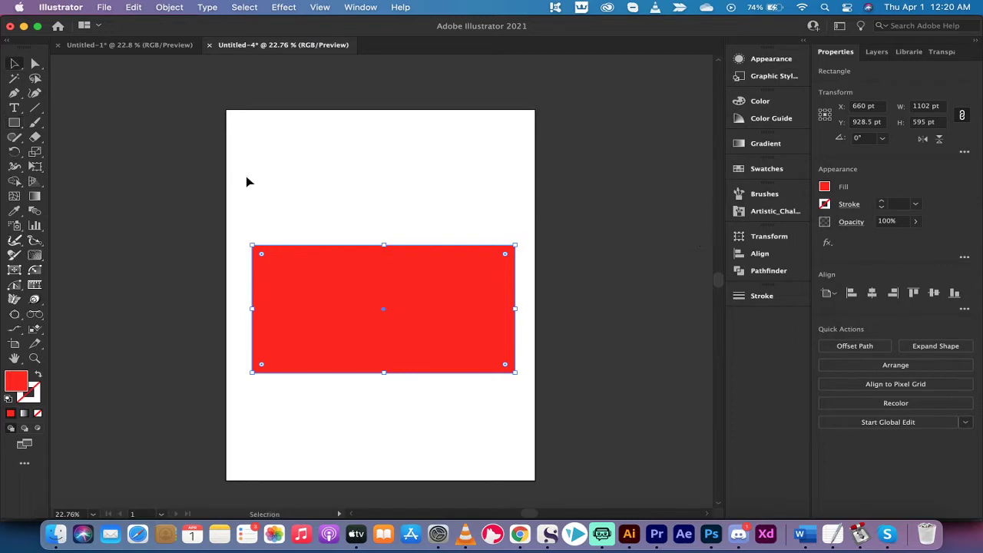
left_click(336, 180)
left_click_drag(360, 273, 358, 273)
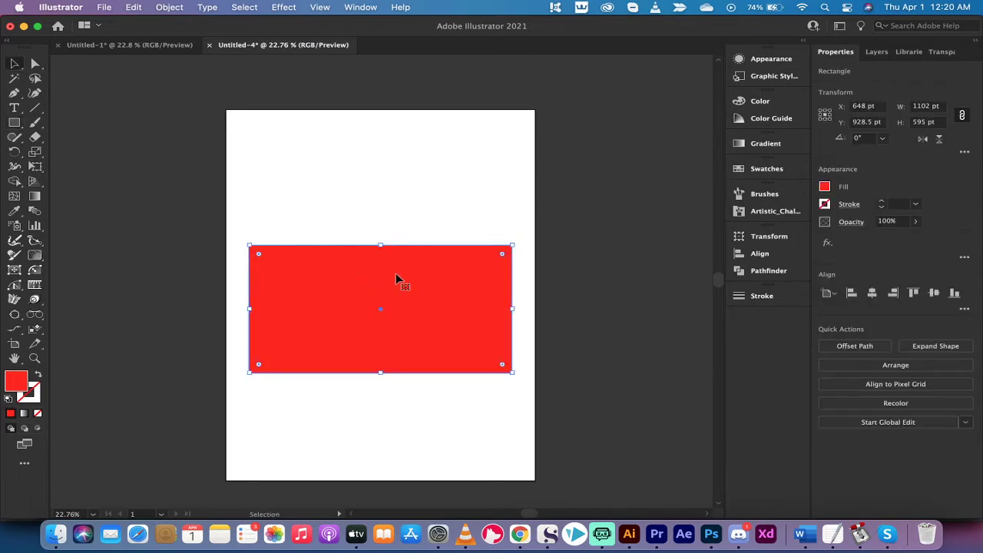
scroll(392, 309, "up", 5)
scroll(393, 309, "down", 3)
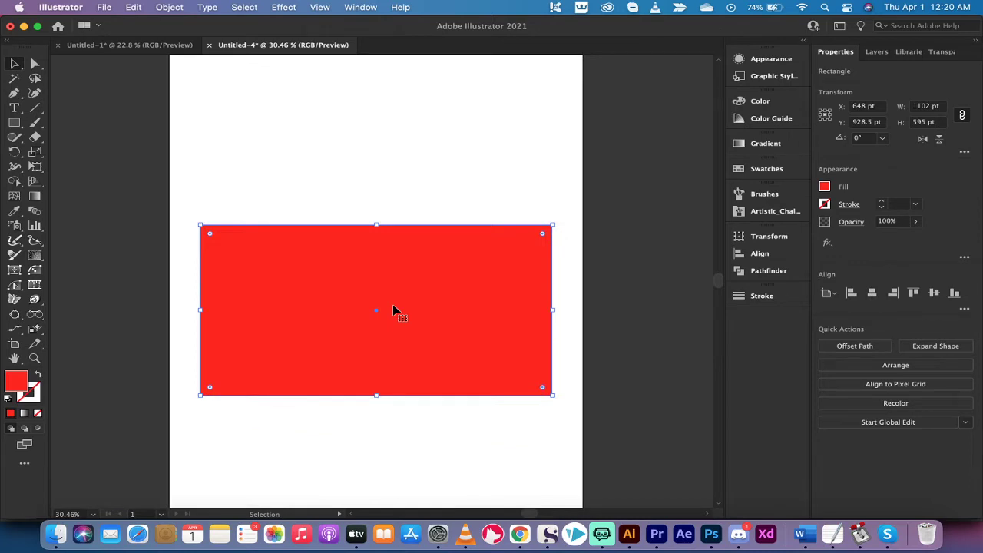
left_click(391, 179)
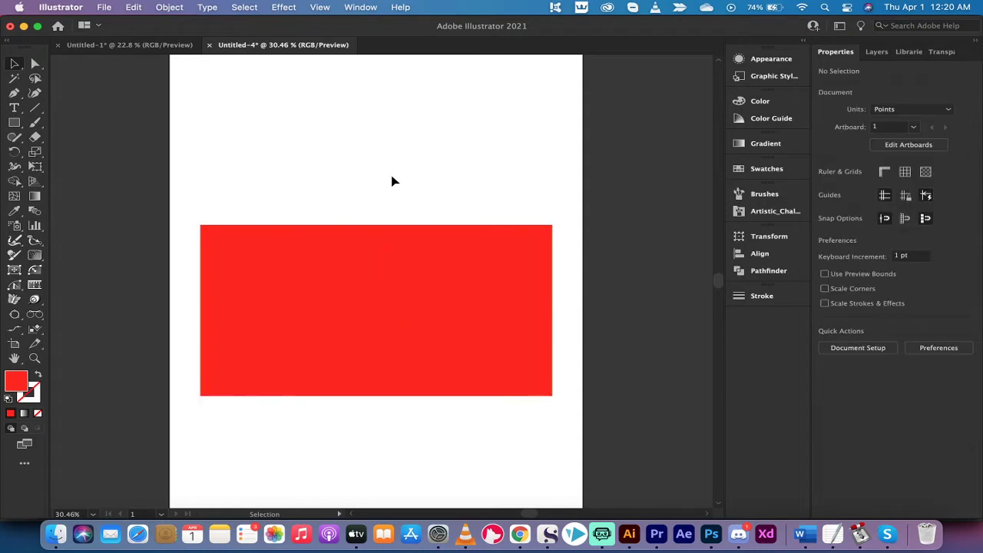
- Select the rectangle and set its stroke colour to the RGB Red swatch
left_click(343, 244)
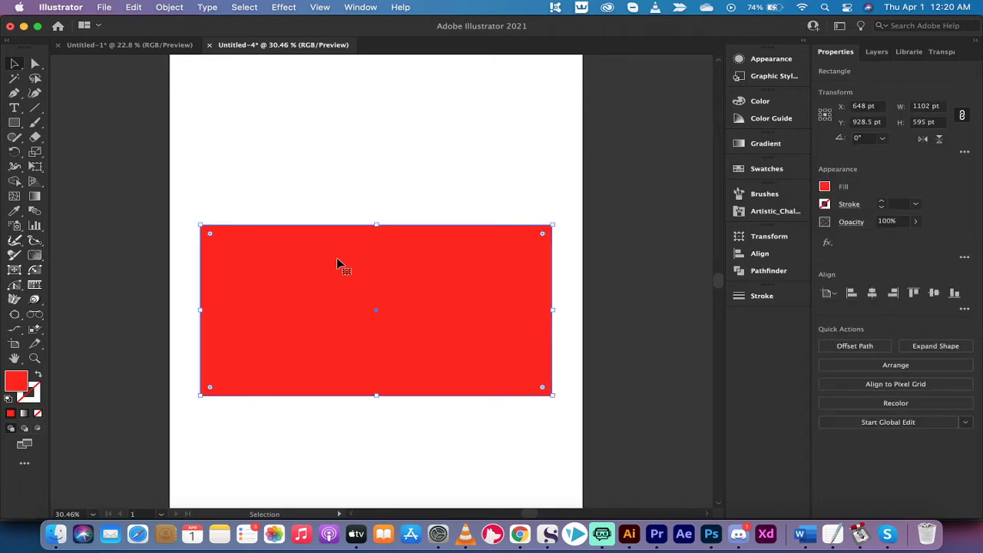
left_click(848, 205)
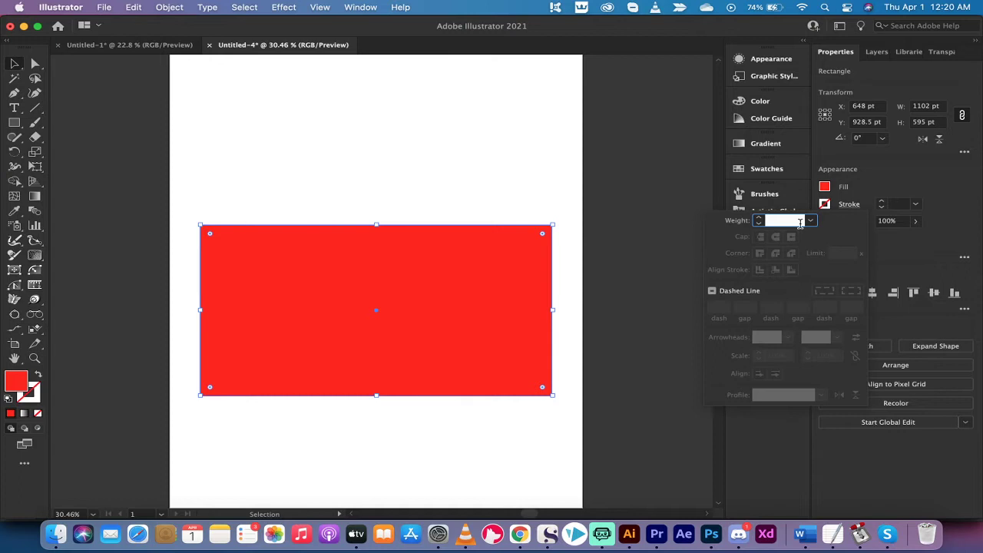
left_click(846, 205)
left_click(825, 204)
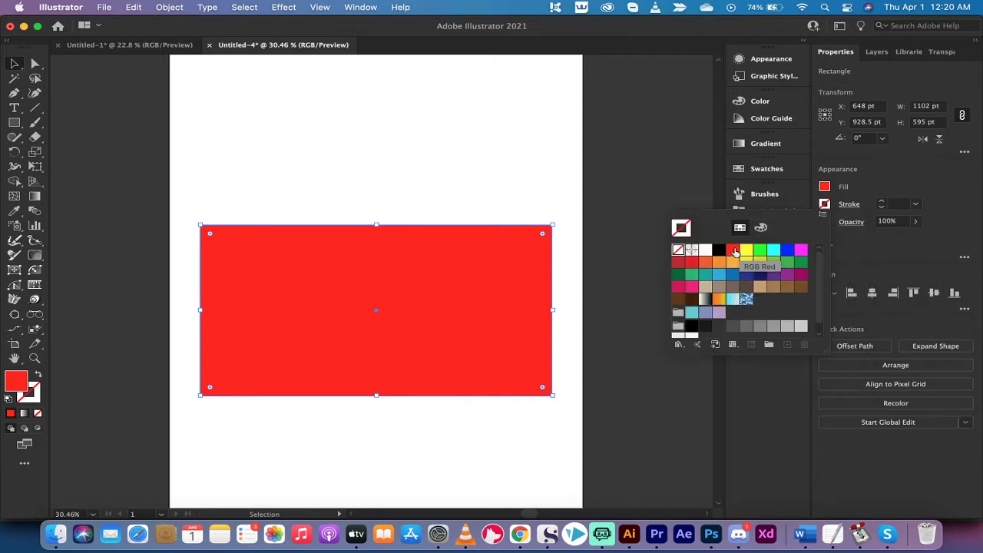
left_click(733, 249)
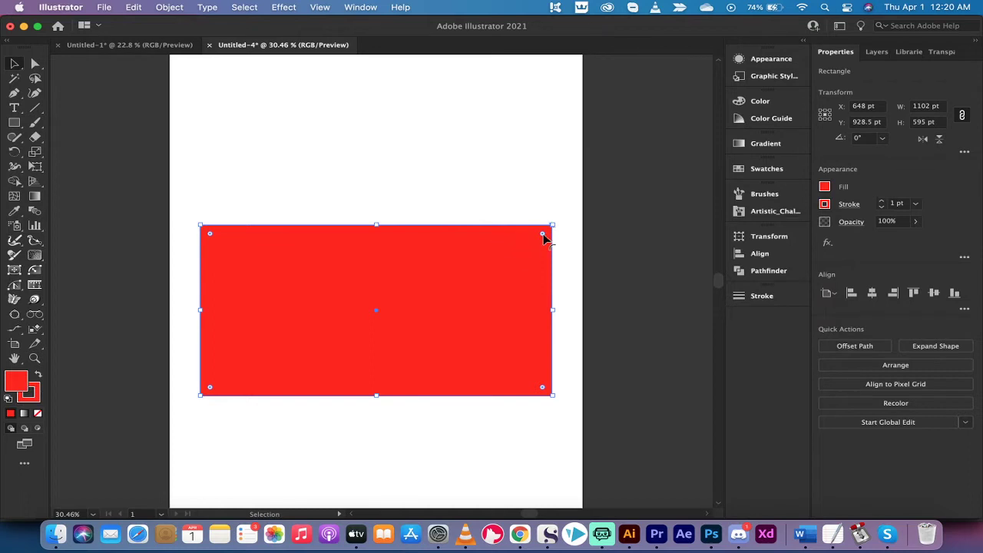
left_click(825, 203)
- Set the rectangle's stroke weight to 1 pt
left_click(882, 201)
left_click(881, 201)
left_click(882, 201)
left_click(882, 201)
left_click(882, 206)
left_click(881, 207)
left_click(881, 206)
left_click(882, 207)
- From the Brushes panel menu, load the Artistic > Artistic_ChalkCharcoalPencil brush library
left_click(760, 198)
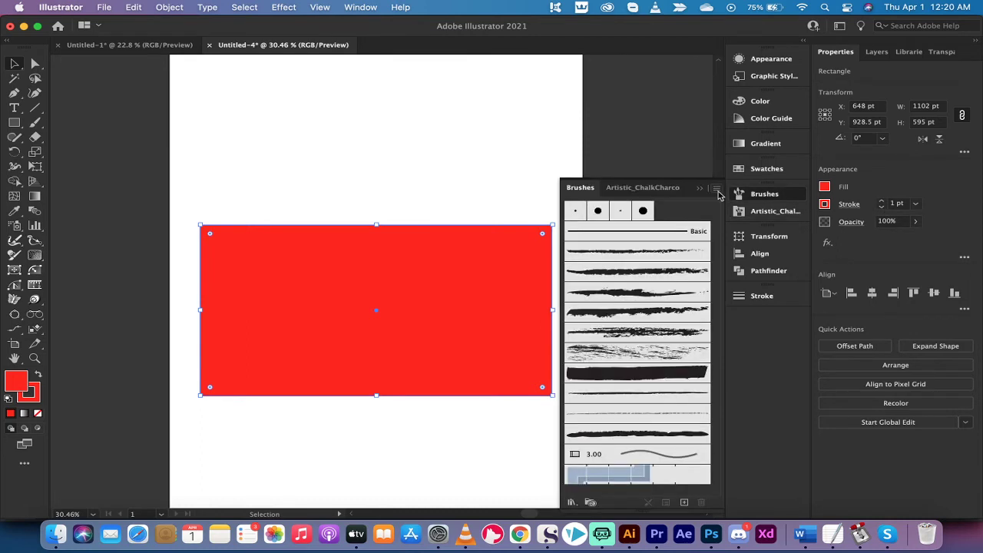
left_click(716, 189)
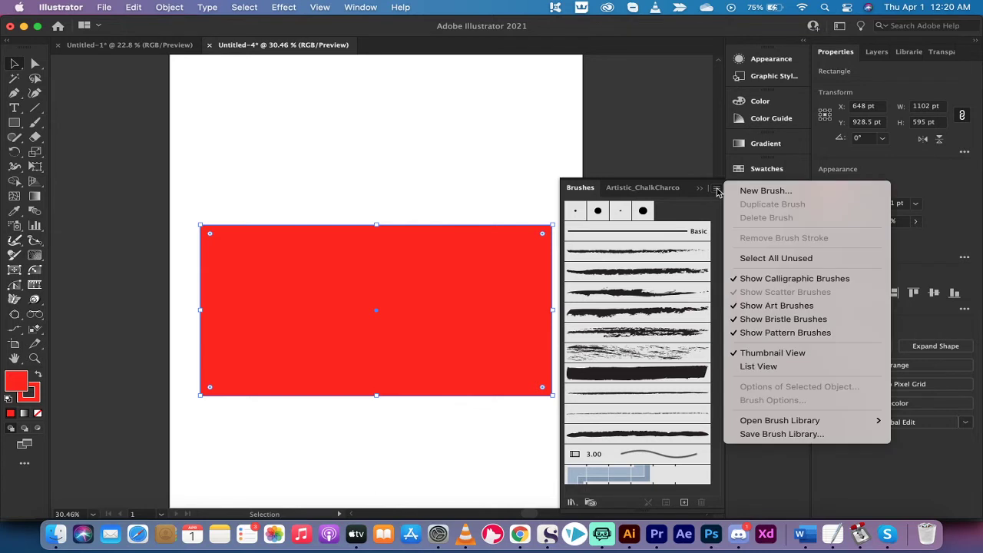
left_click(716, 189)
left_click(716, 189)
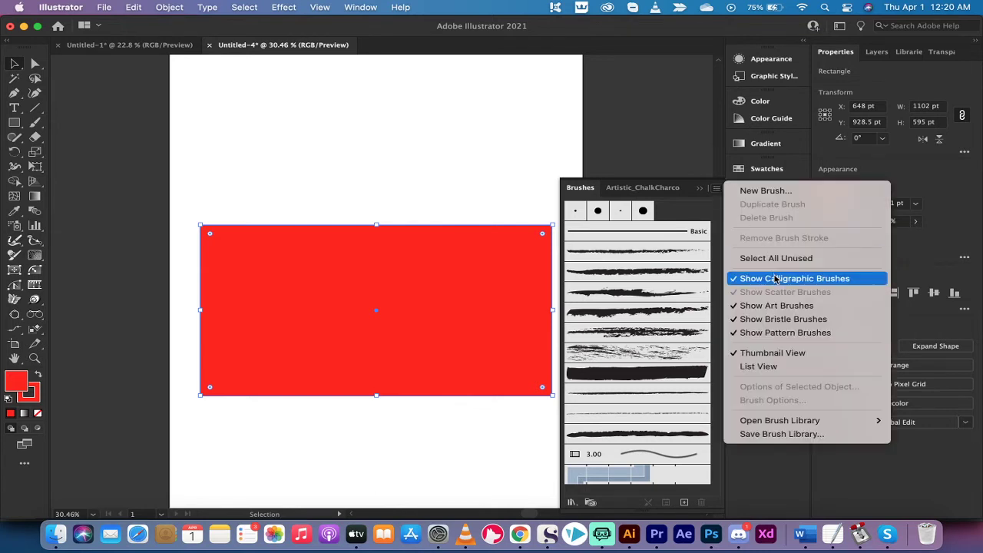
mouse_move(775, 423)
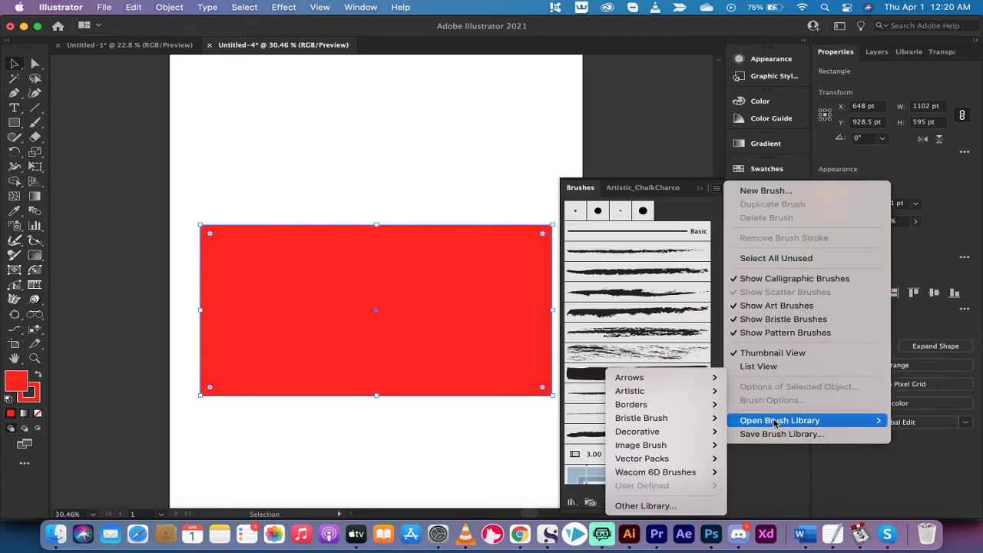
mouse_move(685, 409)
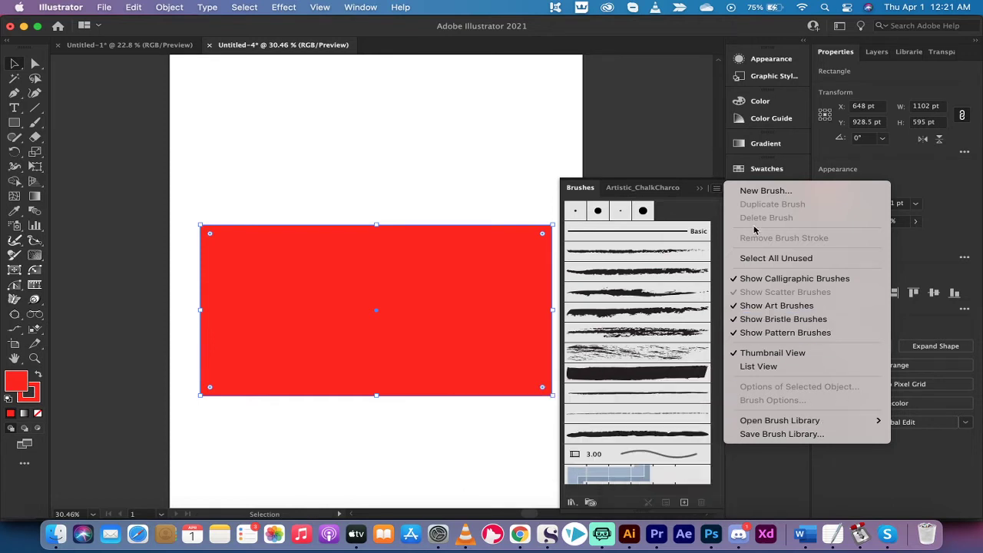
left_click(715, 189)
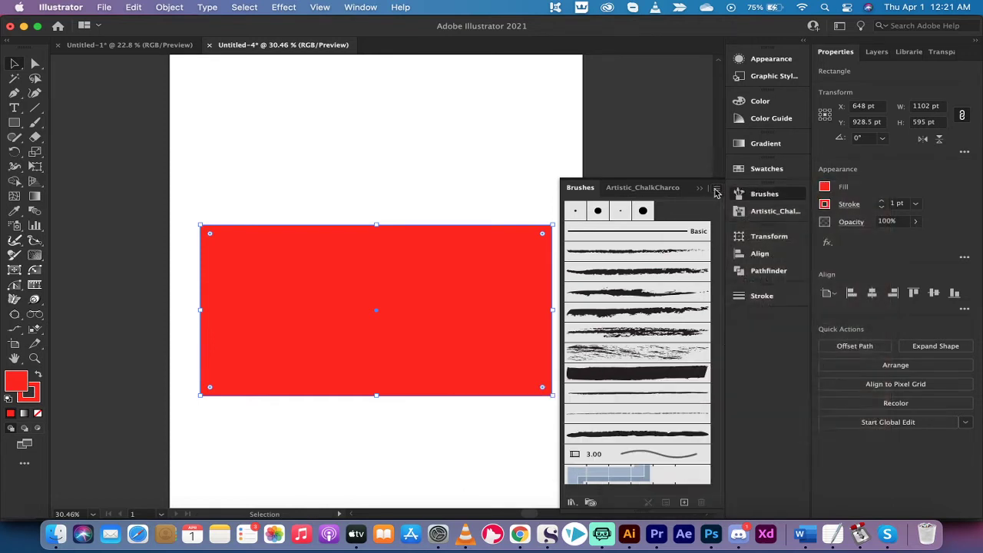
left_click(714, 190)
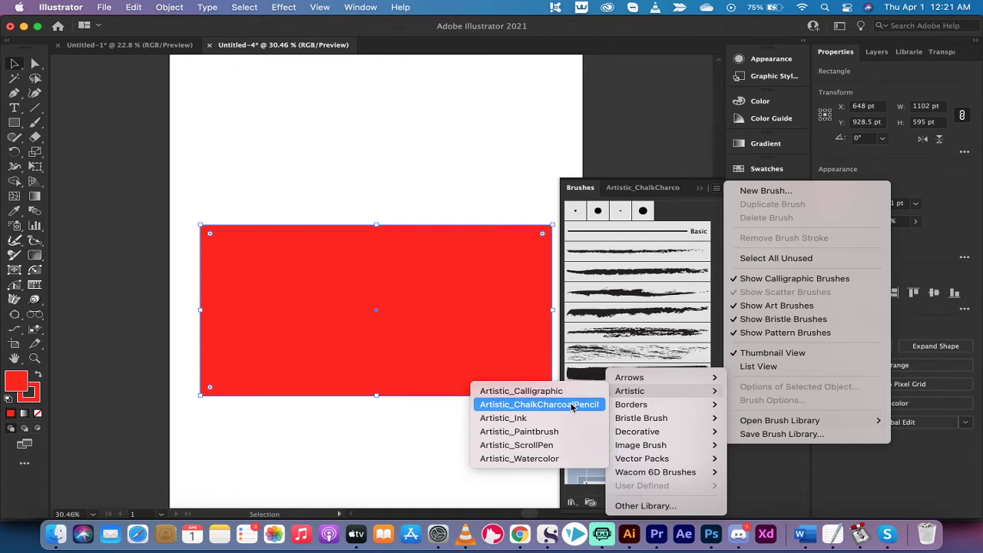
left_click(572, 405)
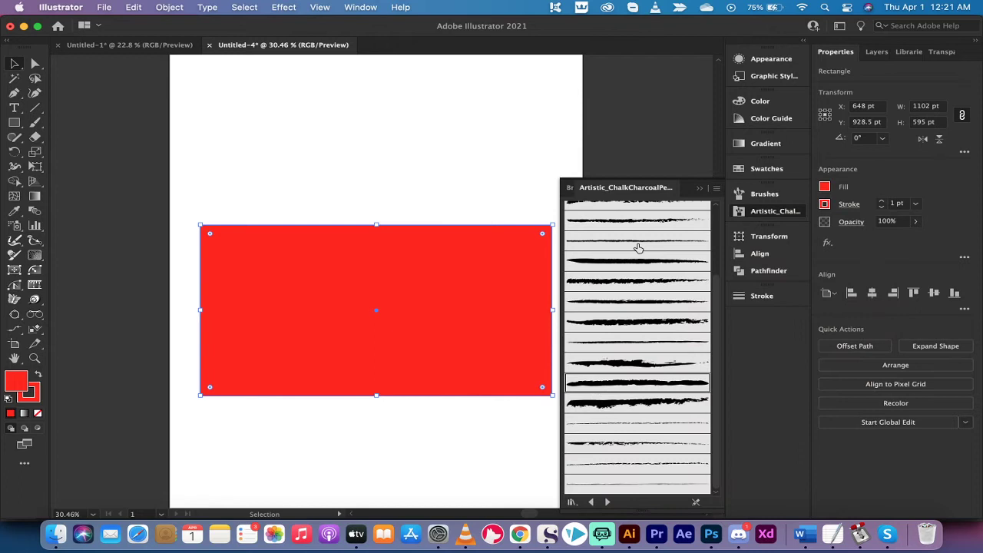
scroll(637, 247, "up", 3)
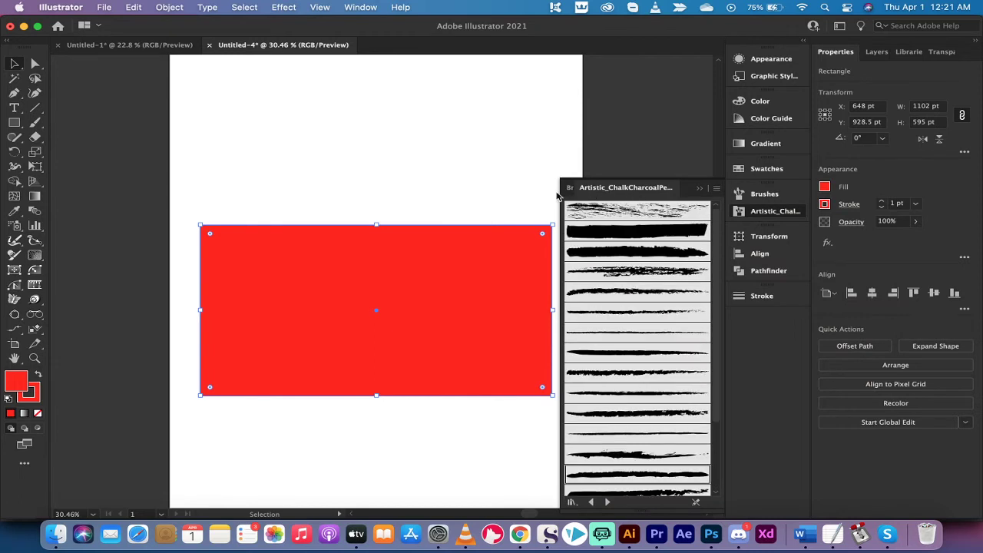
- Apply the Chalk - Scribble brush to the rectangle's 1 pt stroke and deselect to view the edge
left_click_drag(557, 198, 552, 197)
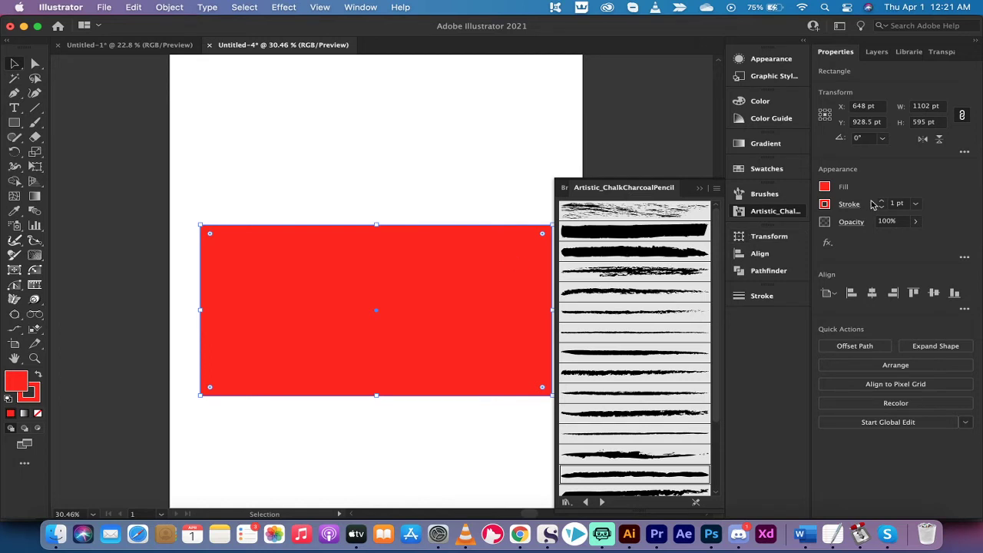
left_click(826, 204)
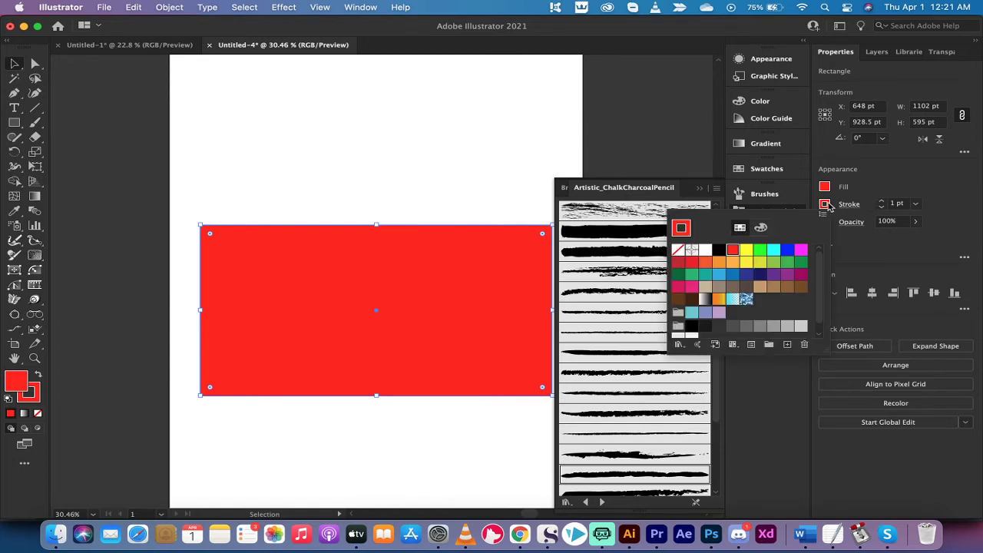
left_click(881, 200)
left_click(883, 201)
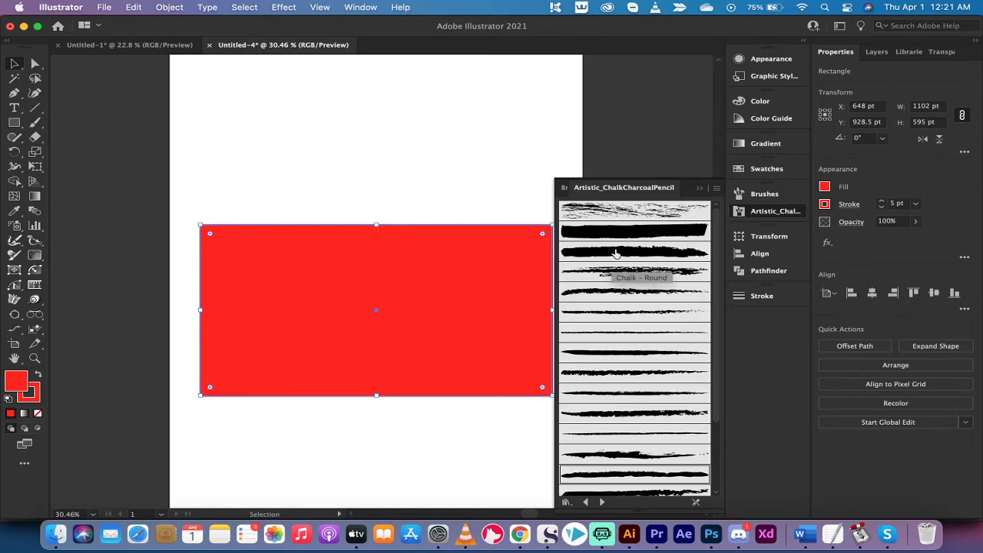
left_click(607, 291)
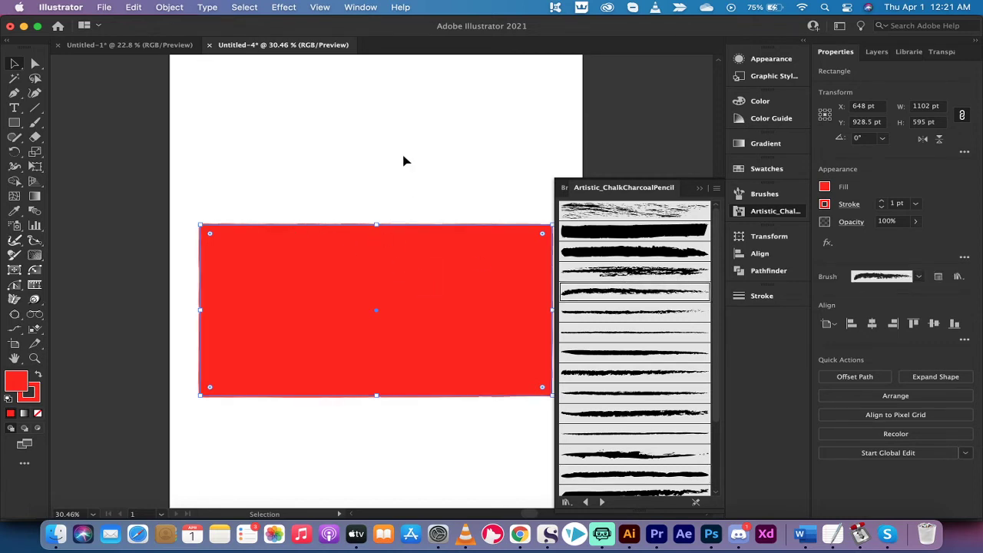
left_click(274, 130)
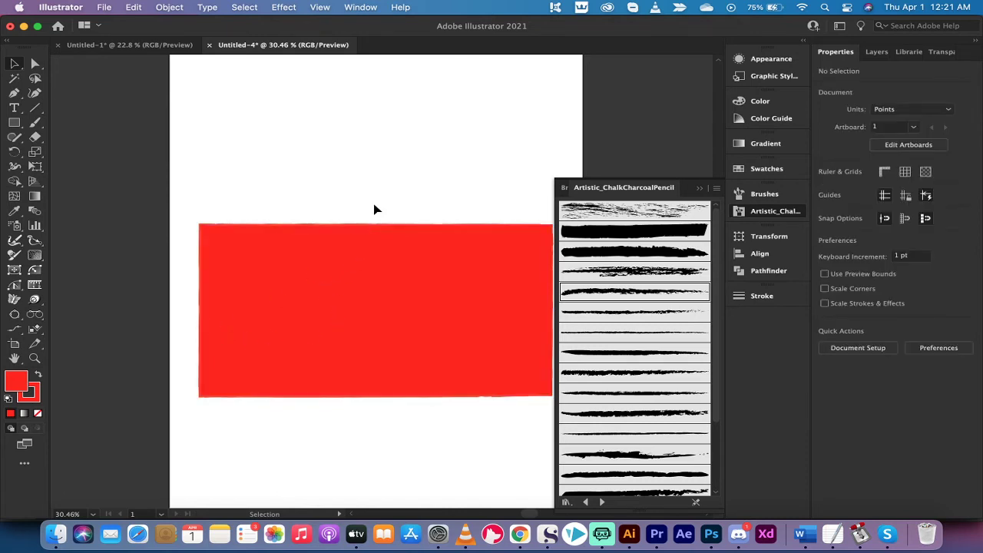
- Select the rectangle, raise its stroke weight to 3 pt, and deselect to check the rougher edge
scroll(405, 217, "up", 5)
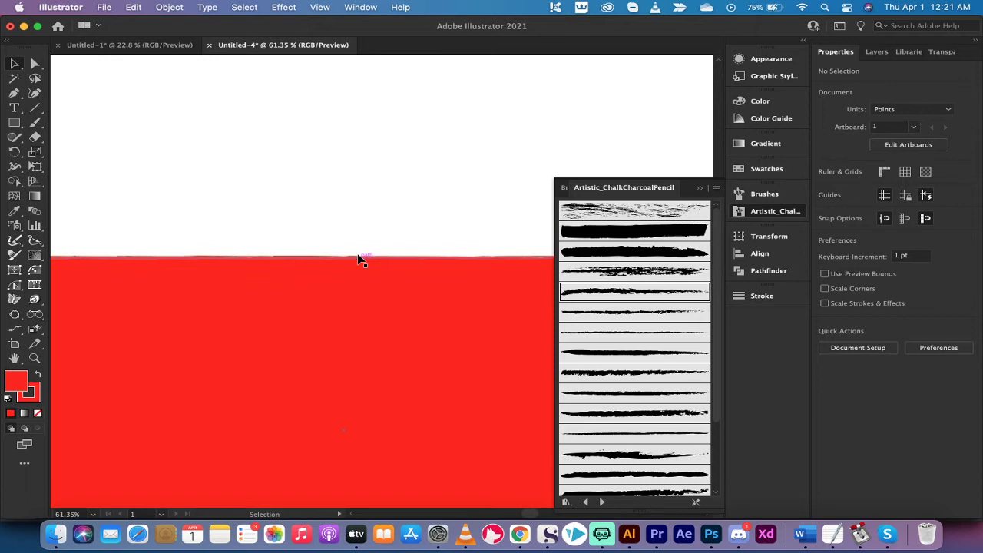
left_click_drag(396, 263, 408, 274)
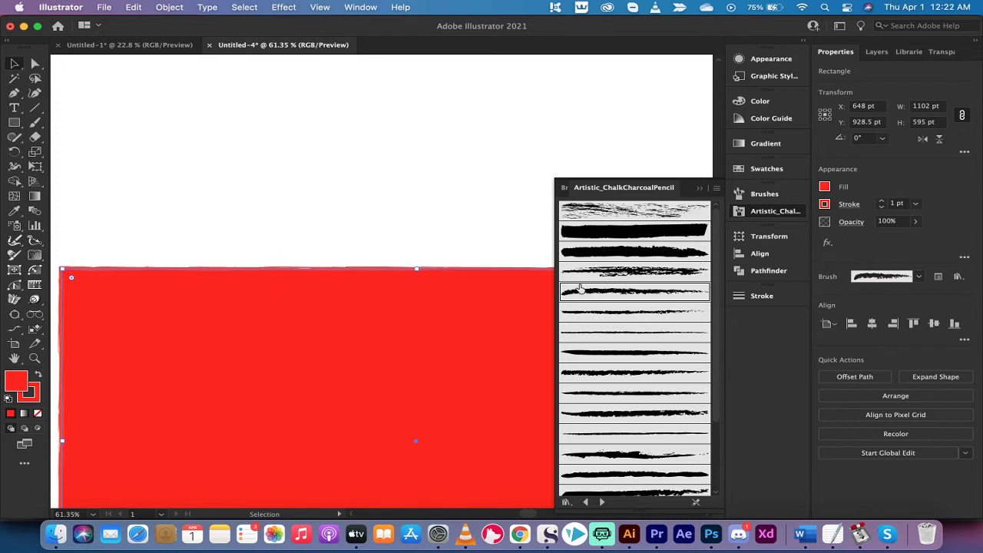
scroll(443, 303, "down", 3)
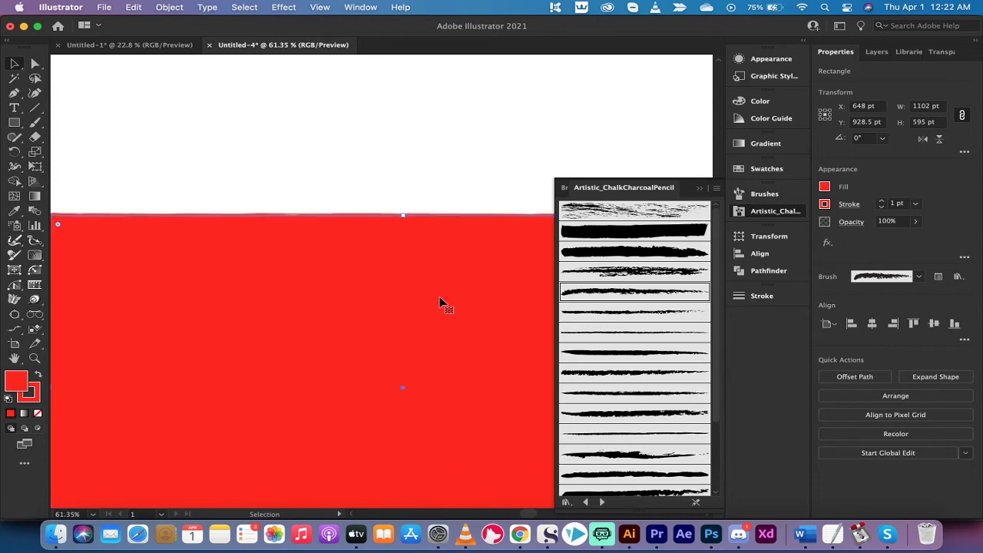
left_click(884, 202)
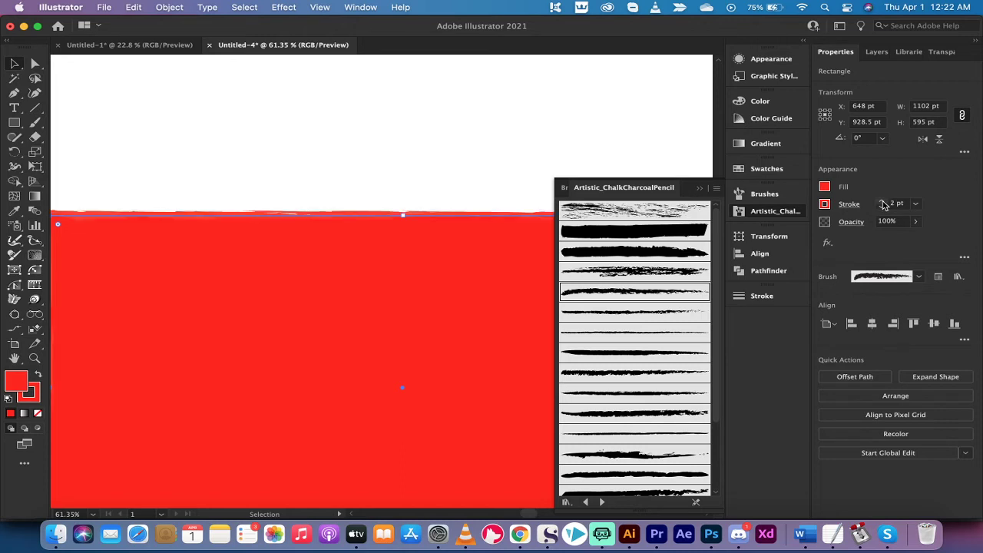
scroll(373, 225, "down", 3)
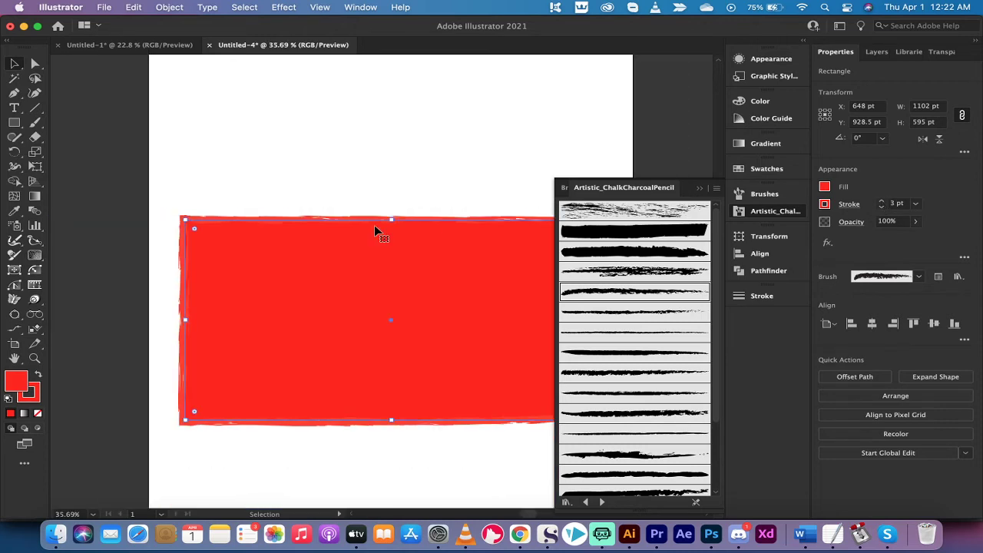
left_click(334, 155)
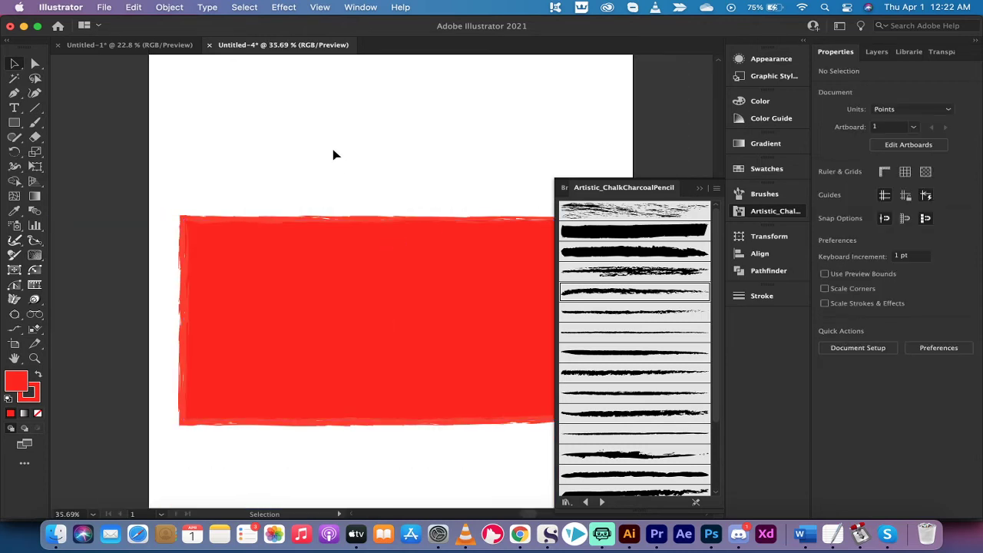
- Collapse the chalk brush library panel and reselect the rectangle
left_click(699, 188)
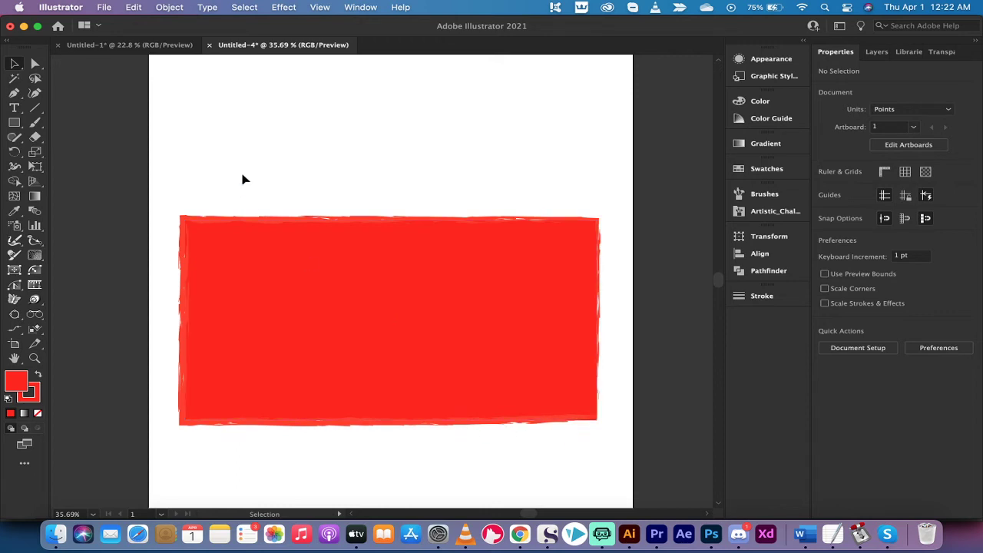
scroll(334, 265, "up", 6)
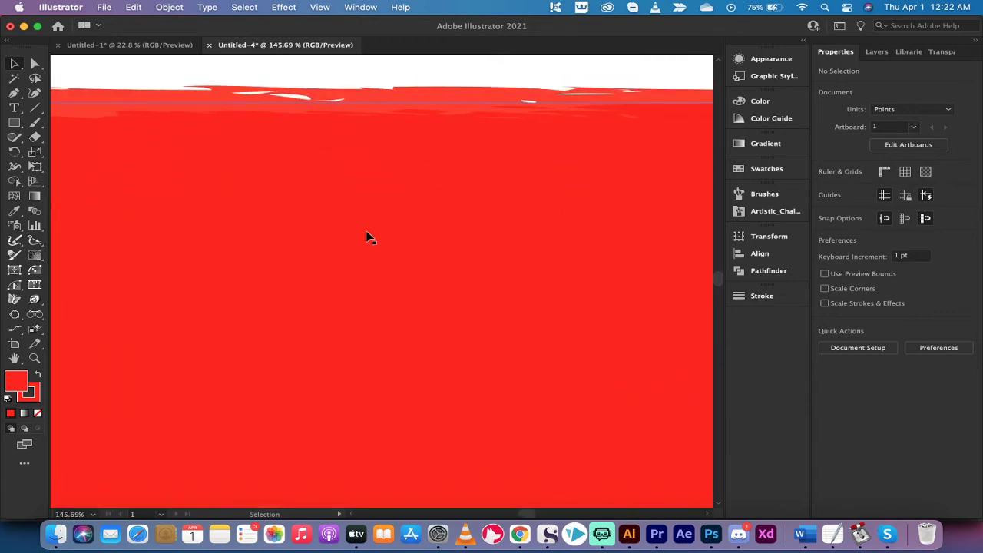
left_click(405, 157)
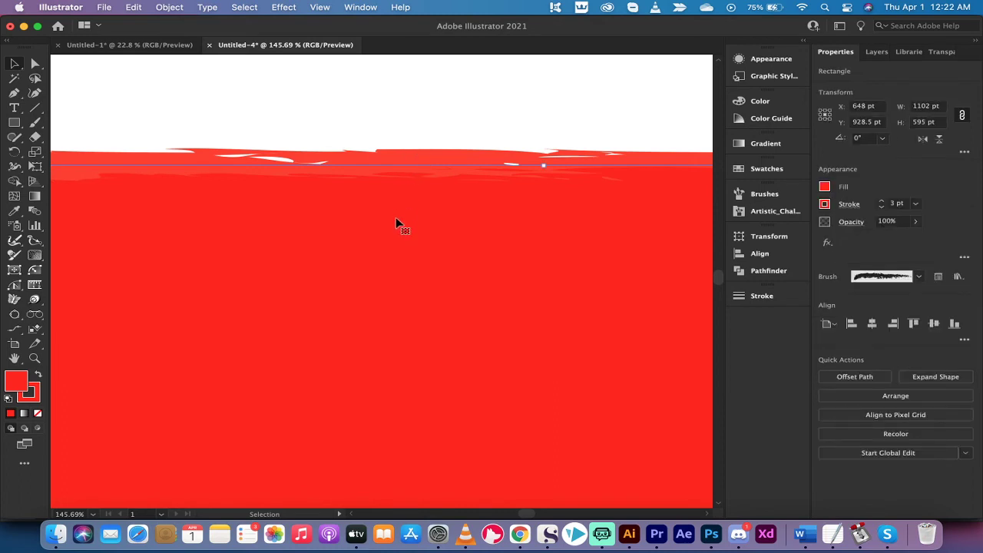
scroll(417, 219, "down", 3)
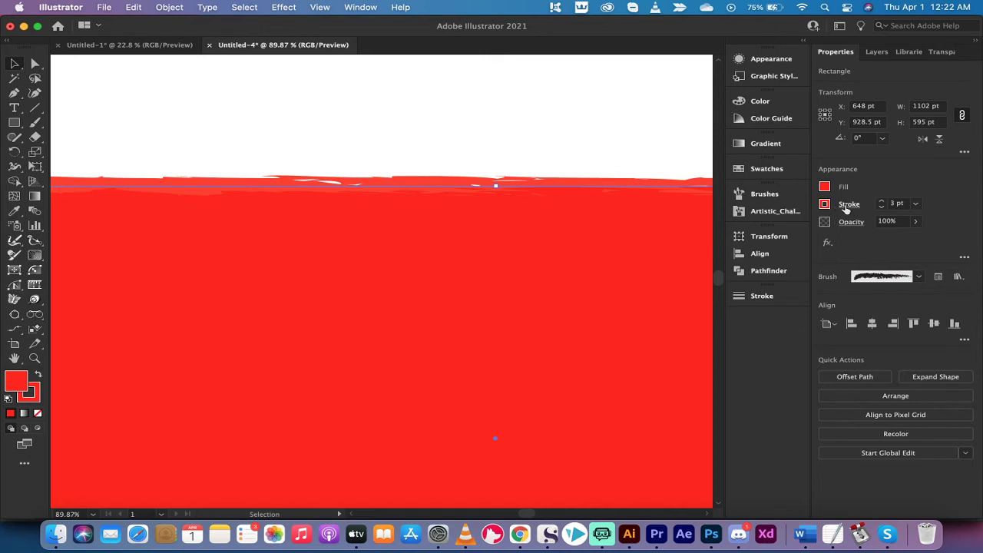
- Edit the RGB Red swatch to R 255, G 0, B 15 with Preview on
left_click(845, 208)
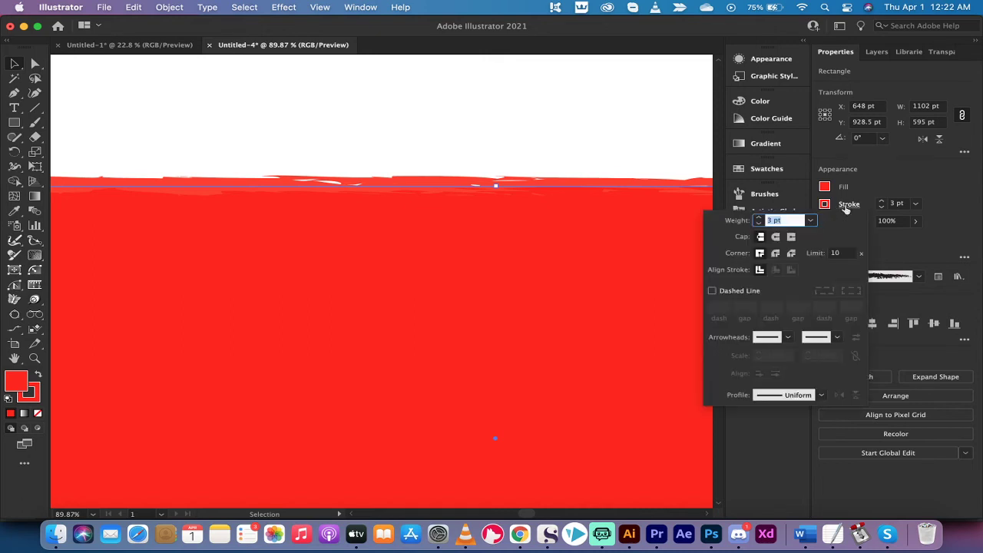
left_click(825, 205)
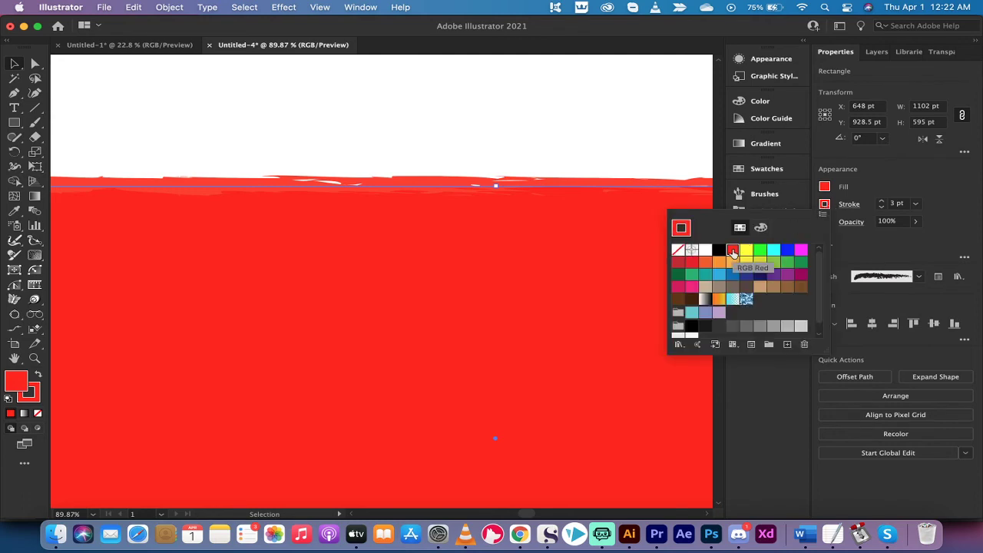
double_click(733, 254)
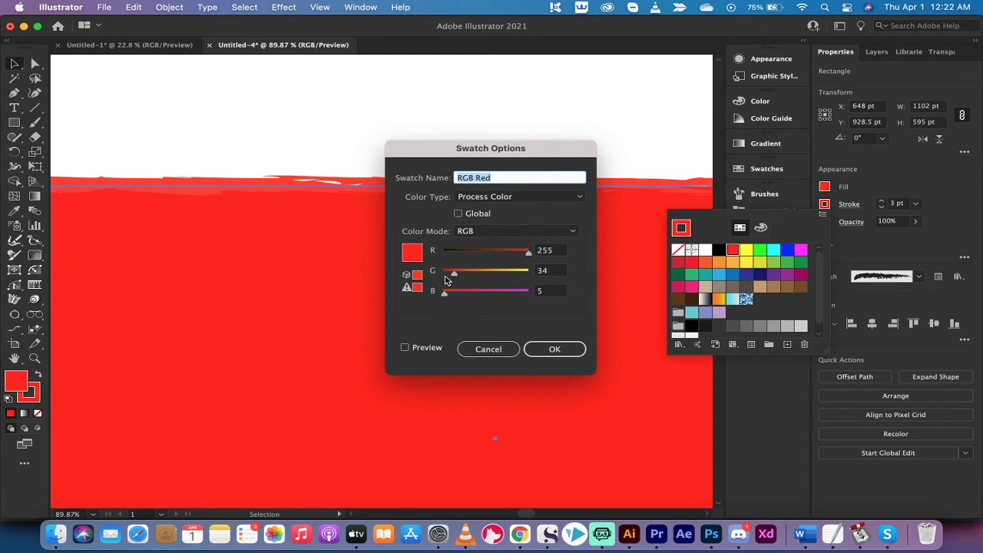
left_click_drag(454, 275, 442, 278)
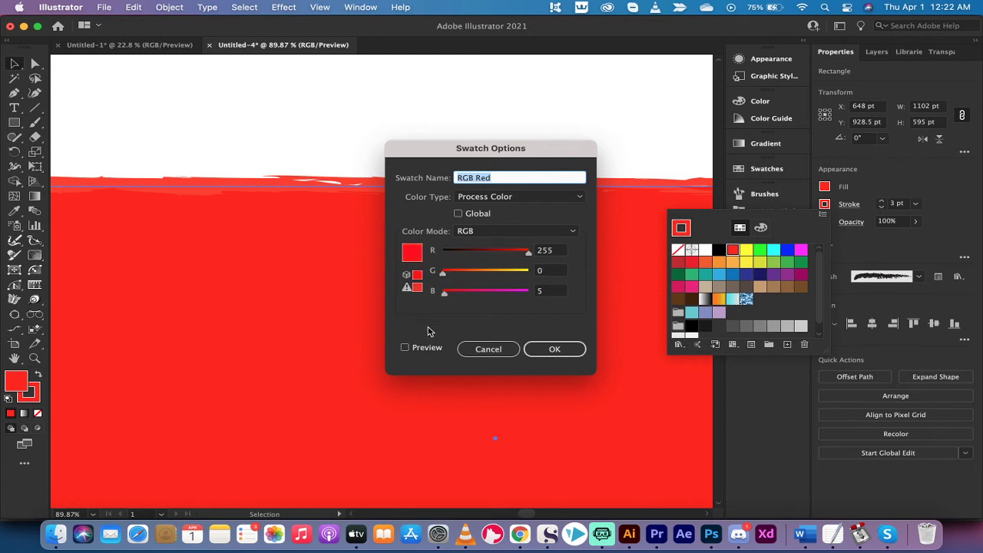
left_click(405, 348)
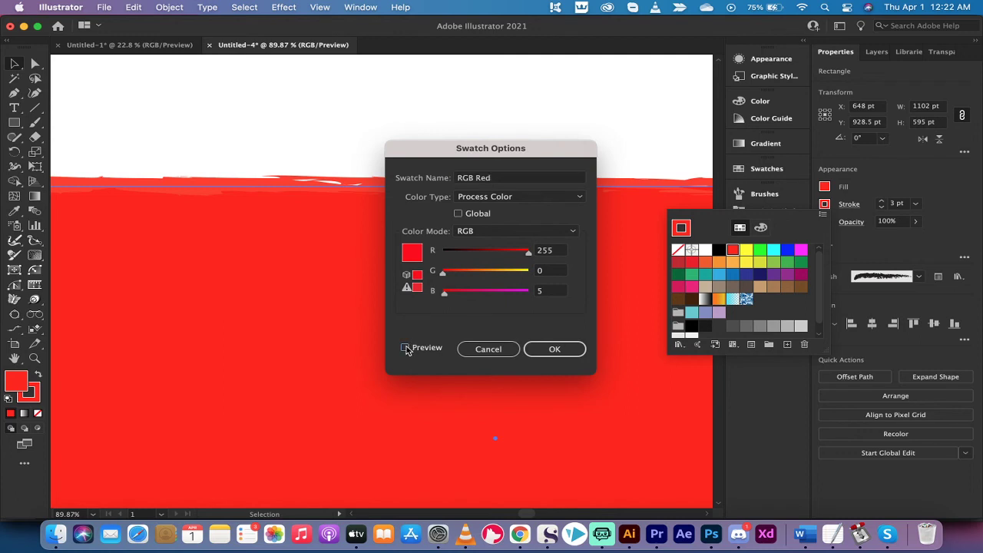
left_click(406, 348)
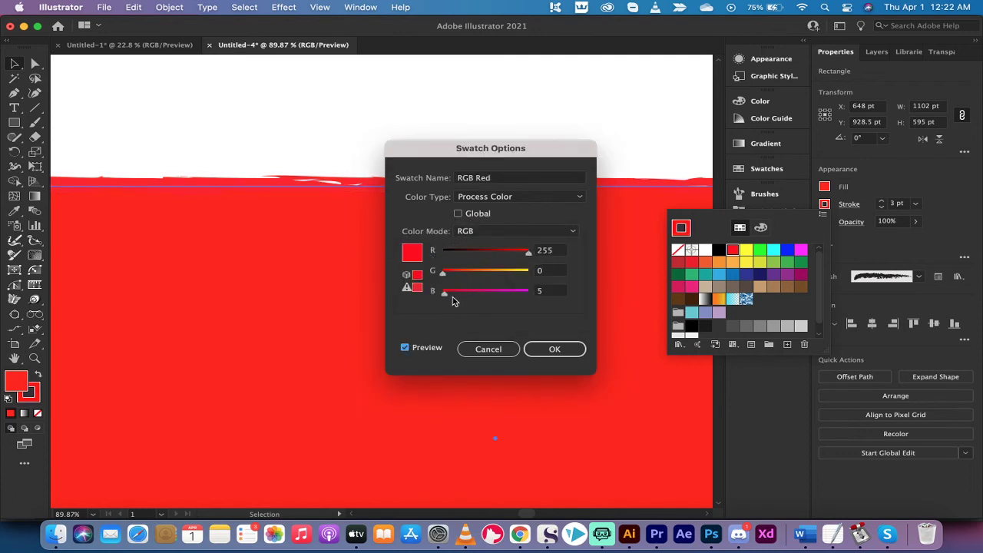
left_click_drag(446, 295, 442, 297)
left_click_drag(442, 273, 449, 298)
- Confirm the swatch edit, dismiss the picker and zoom out to view the whole artboard
left_click(553, 347)
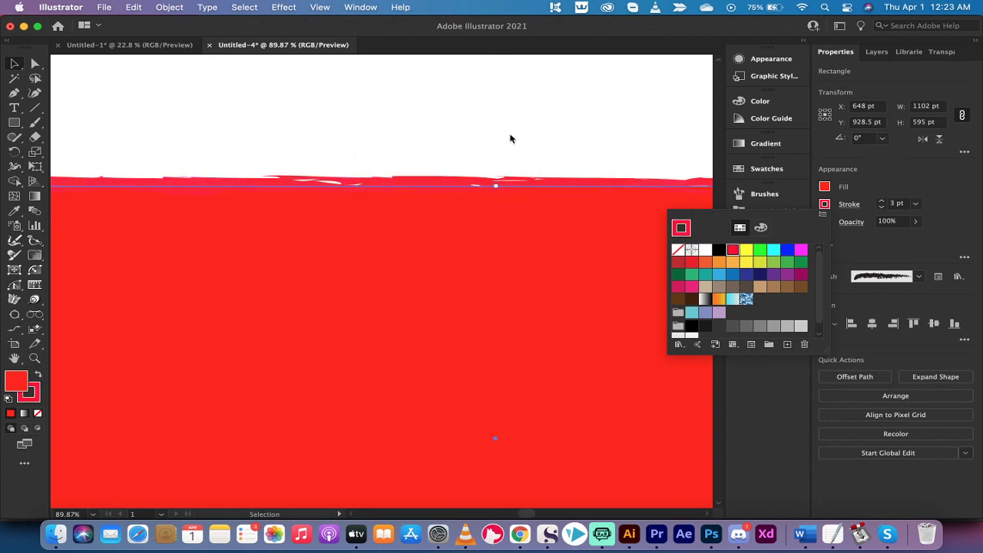
left_click(543, 204)
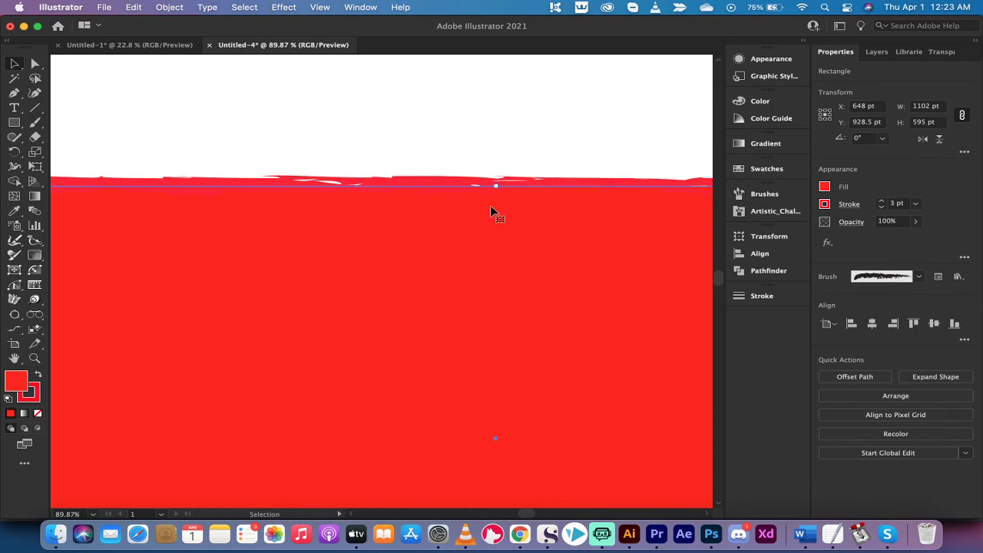
scroll(490, 205, "down", 5)
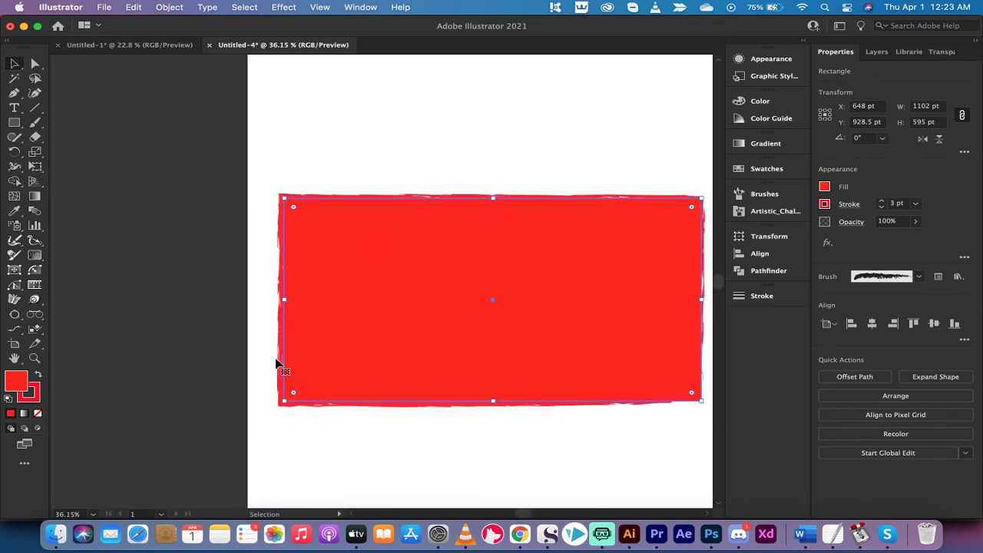
scroll(394, 408, "right", 3)
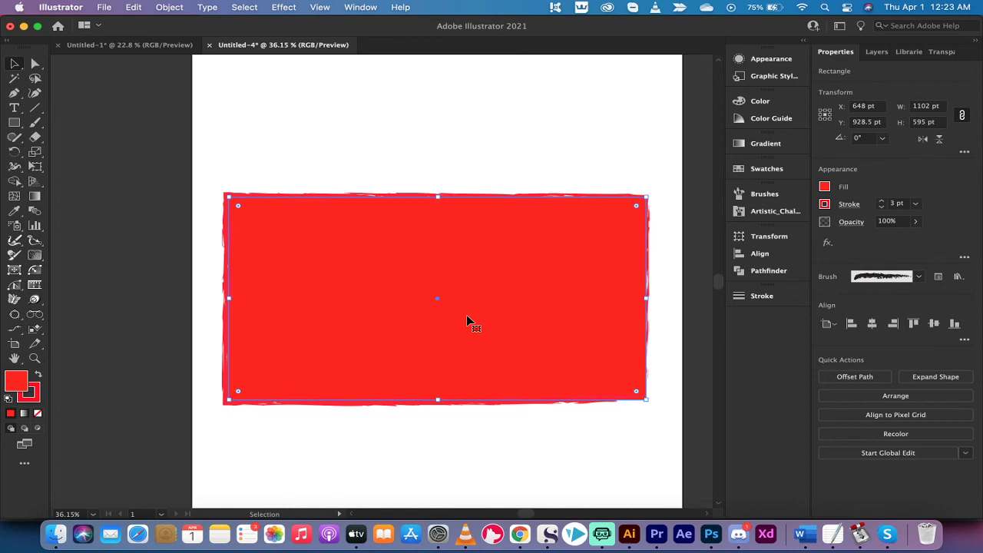